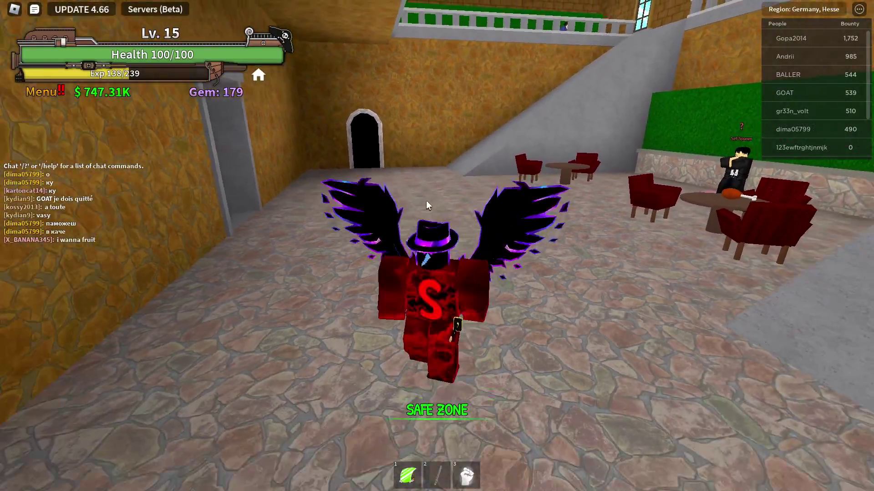
Step: Fly the winged character out of the building and along the town path to the grassy shore
key(w)
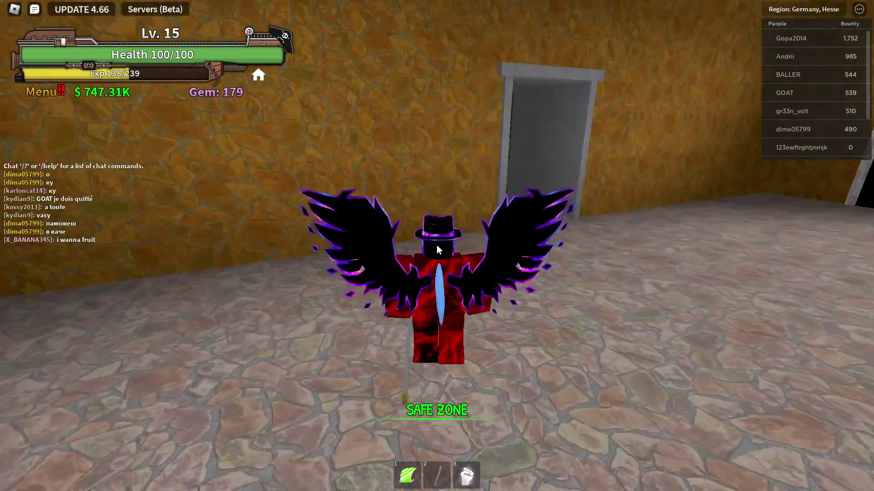
key(w)
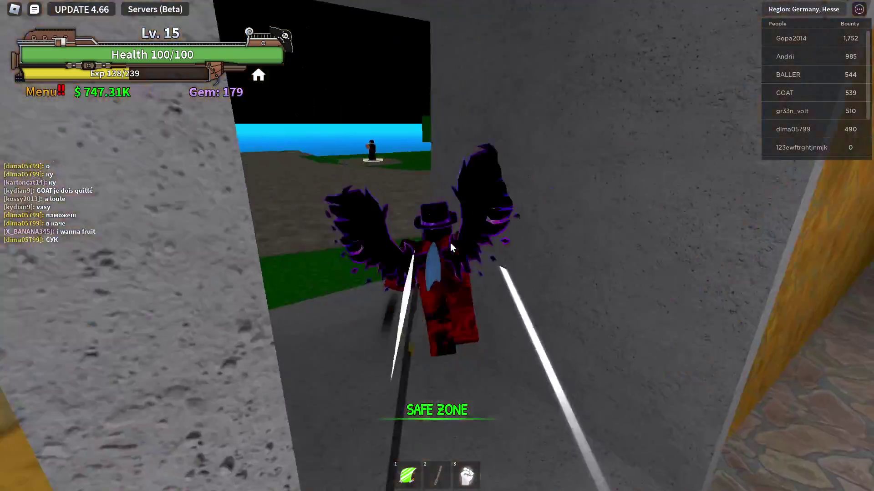
key(w)
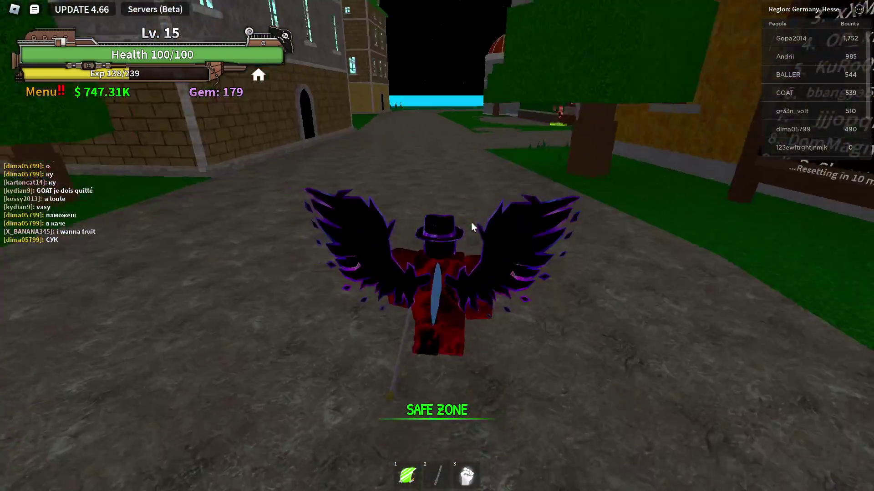
key(w)
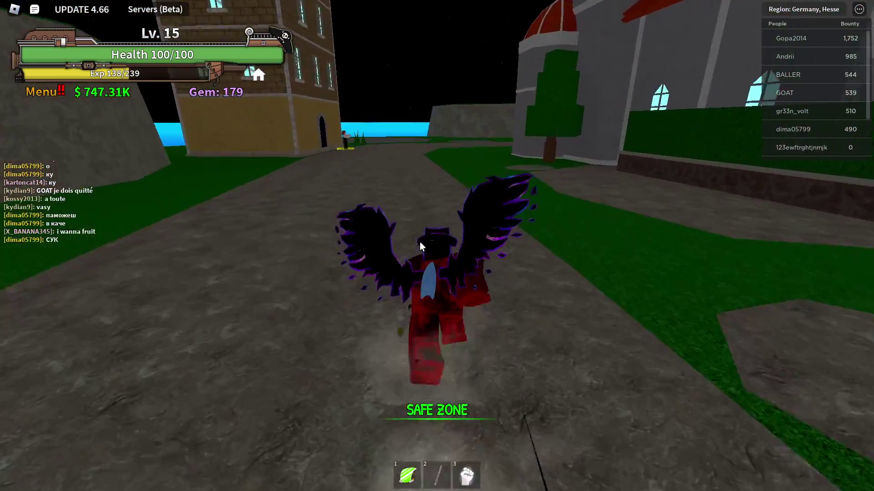
key(w)
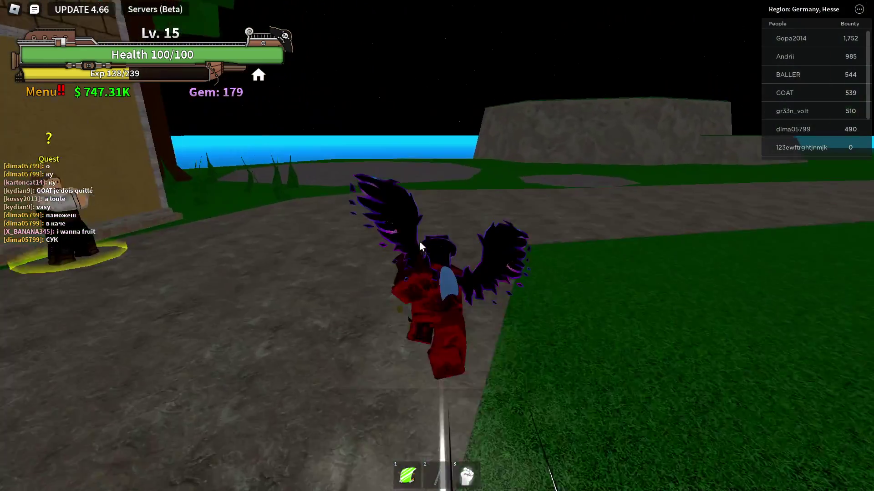
key(w)
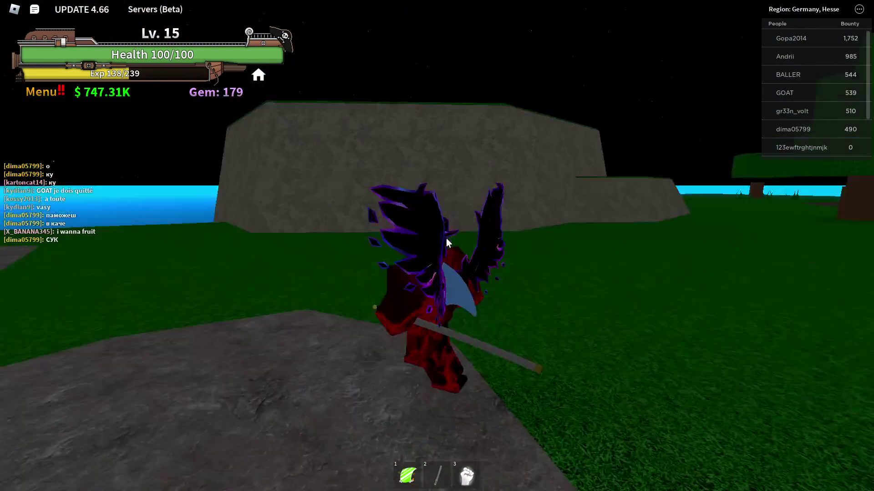
key(w)
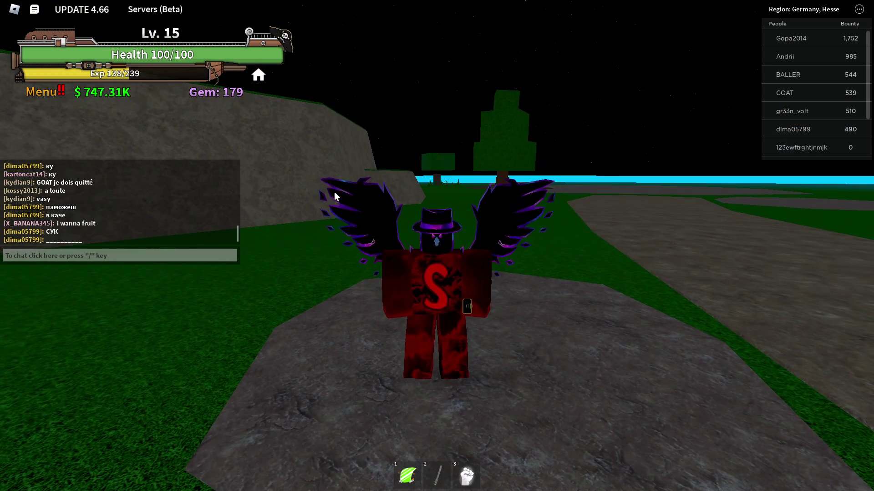
key(w)
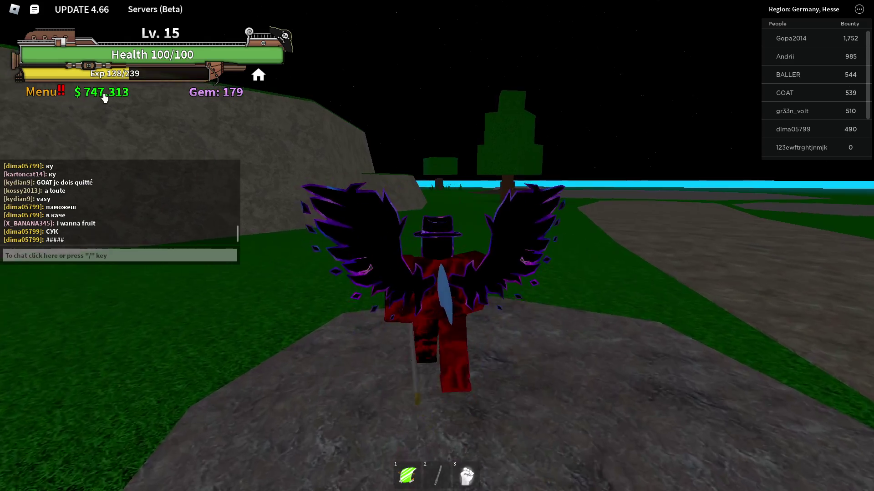
key(s)
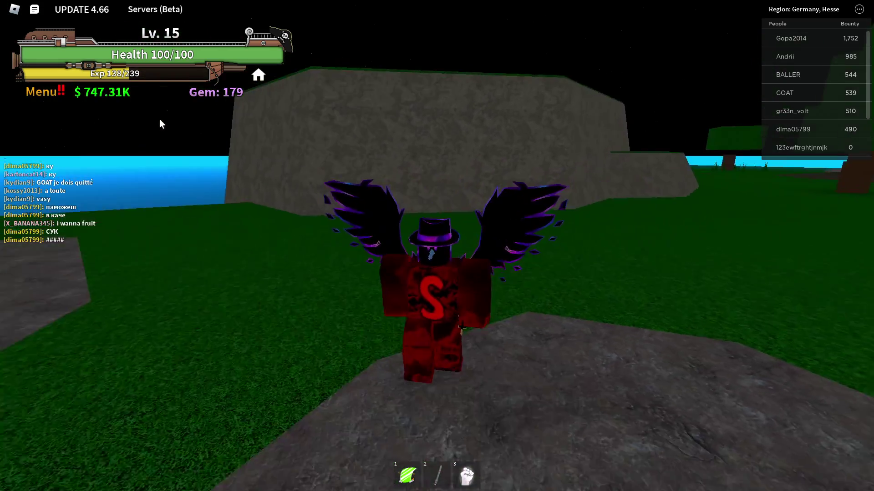
Step: Open the game menu, move onto the grey path, and bring up Settings with the ENTER CODE box
click(48, 93)
key(w)
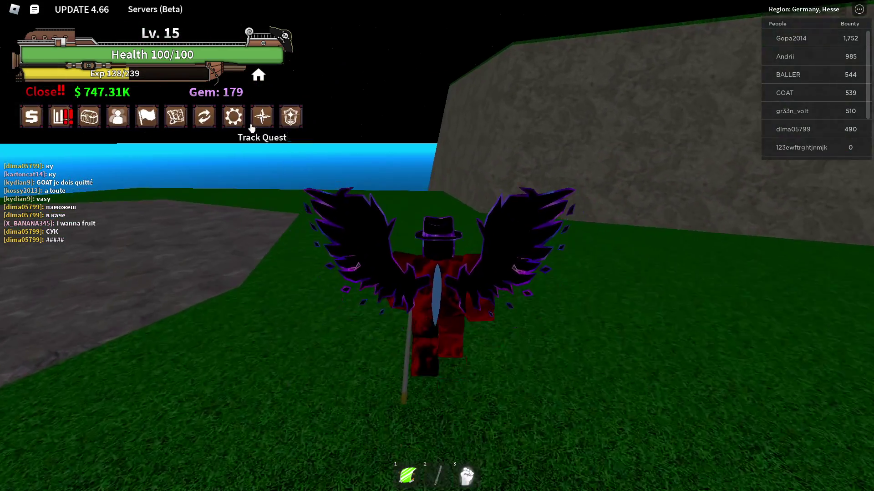
key(w)
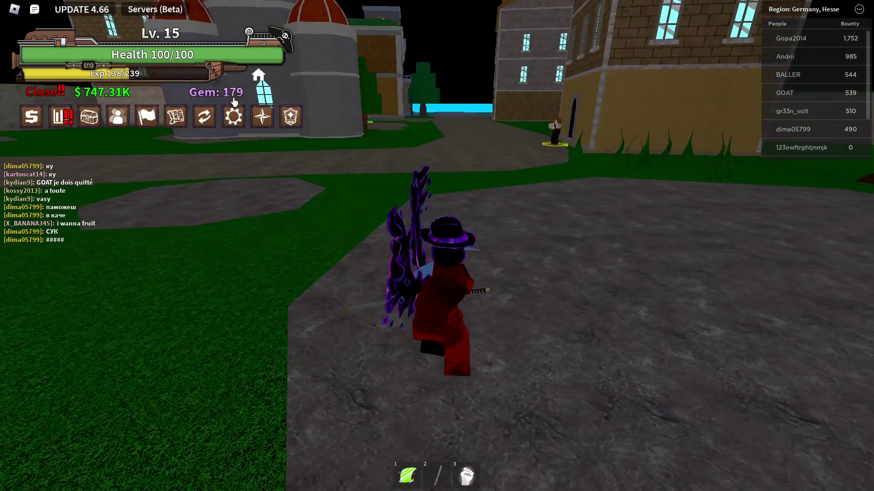
key(w)
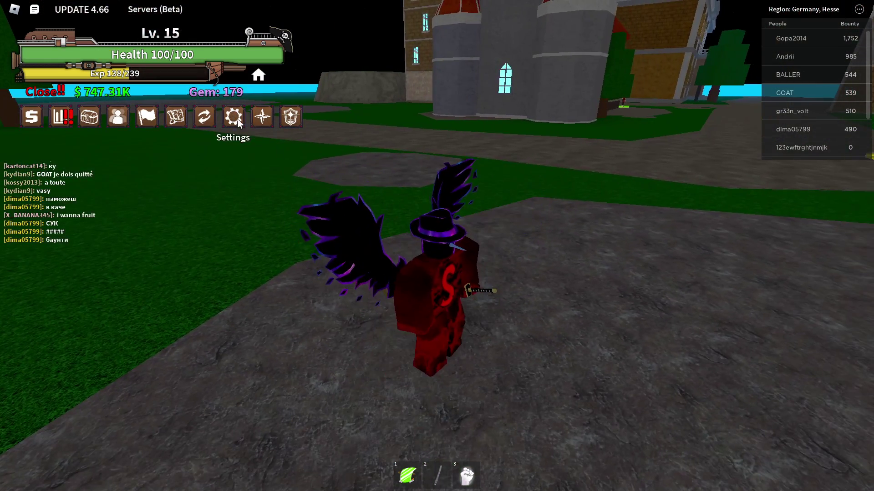
click(233, 118)
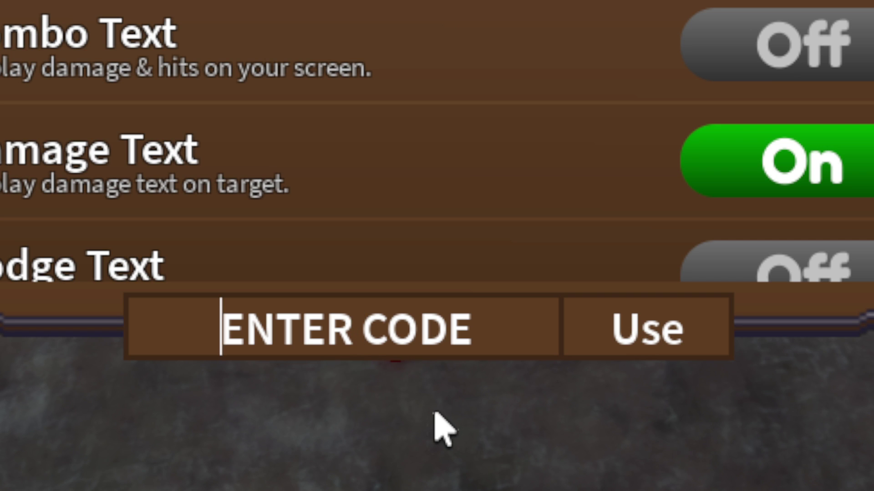
text(3)
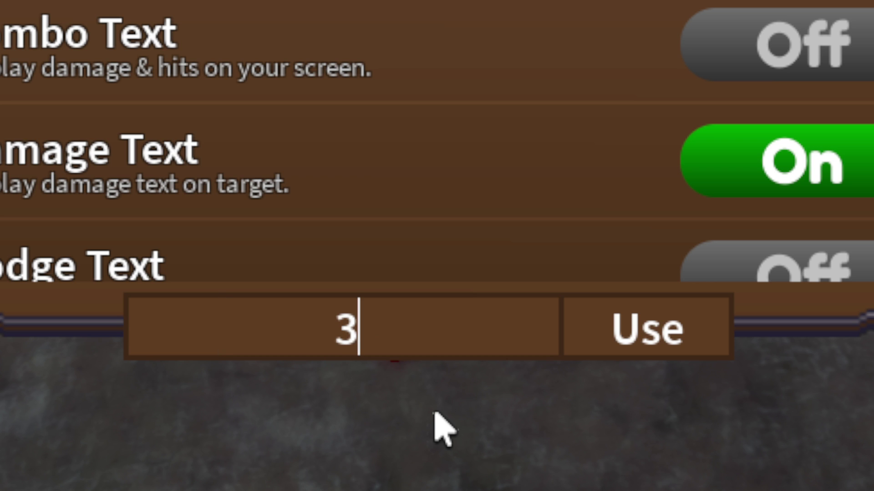
text(xi)
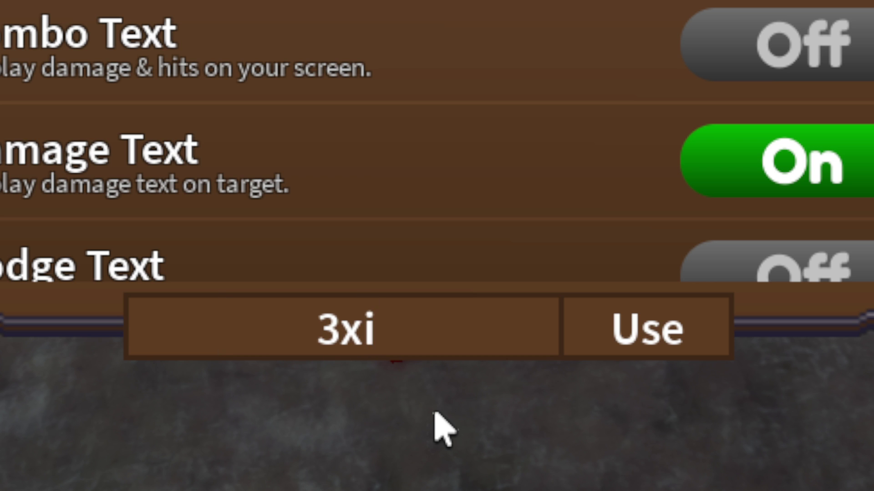
text(lesch)
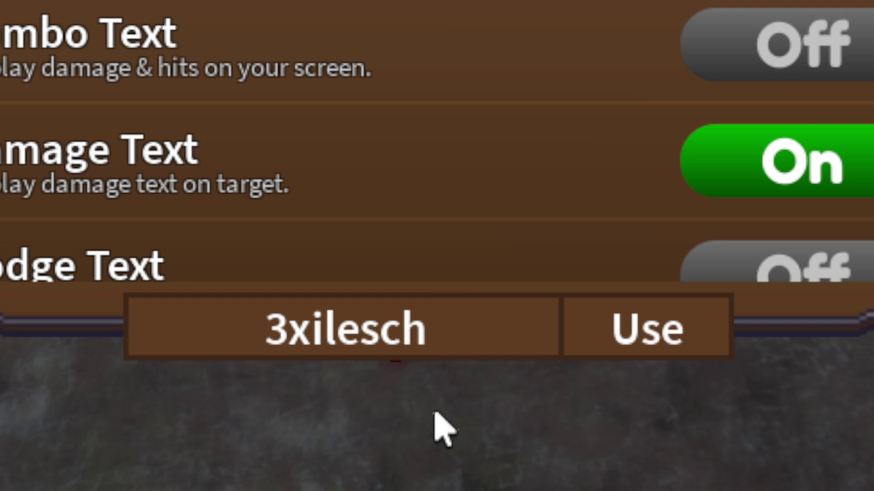
text(a1r)
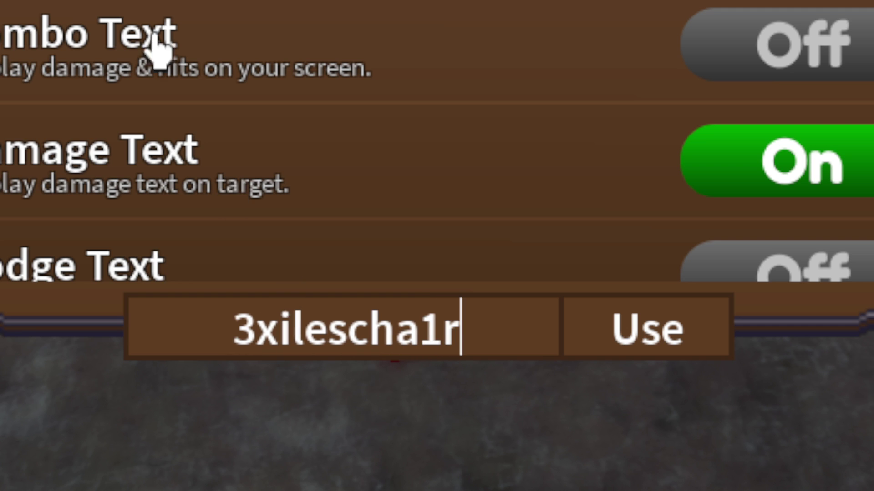
Step: Redeem two entered promo codes with Use, one answering with a 'Code used' notice
click(641, 328)
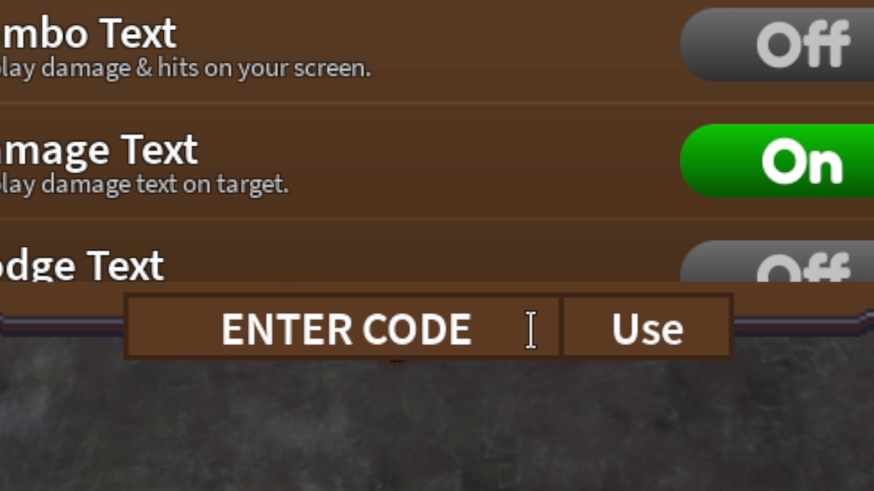
text(1)
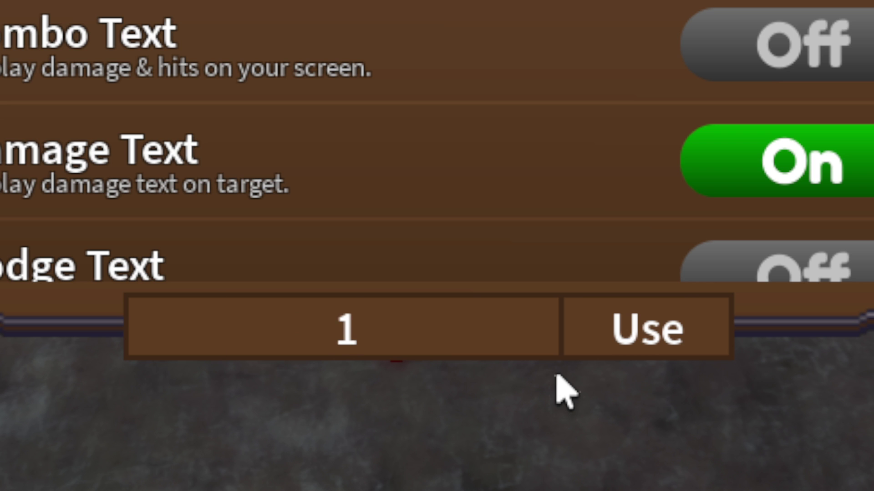
text(MLike)
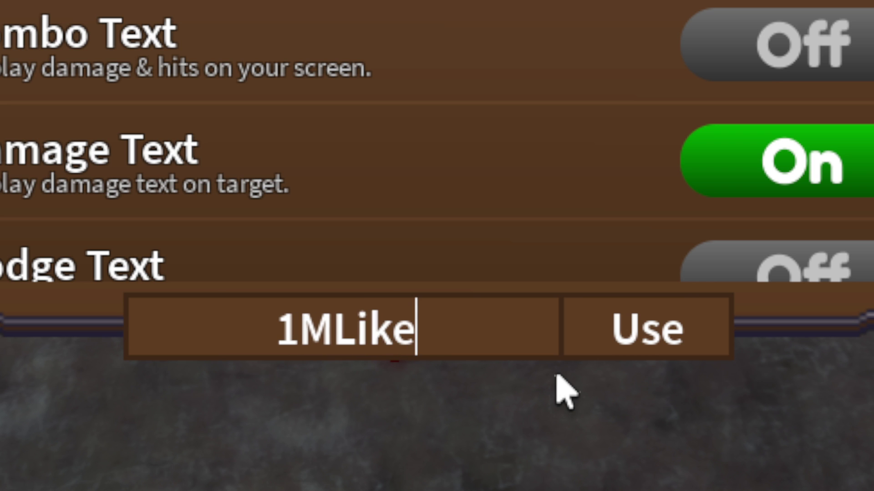
text(s)
click(633, 348)
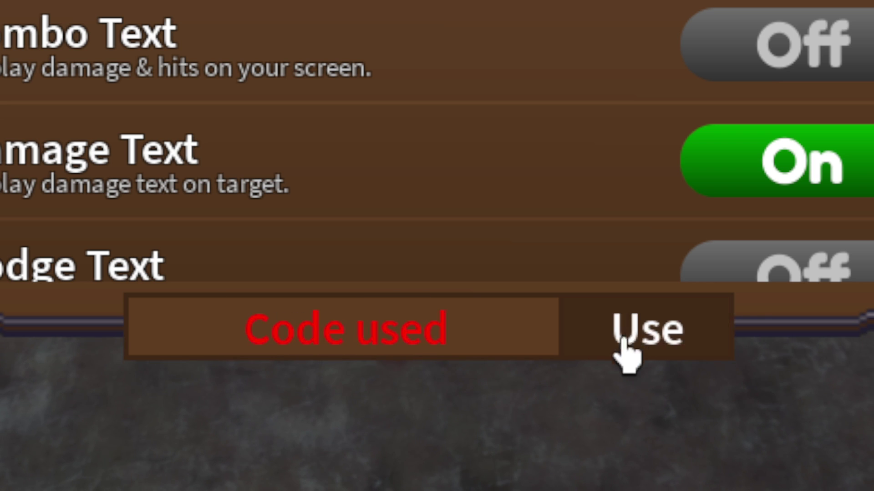
text(2)
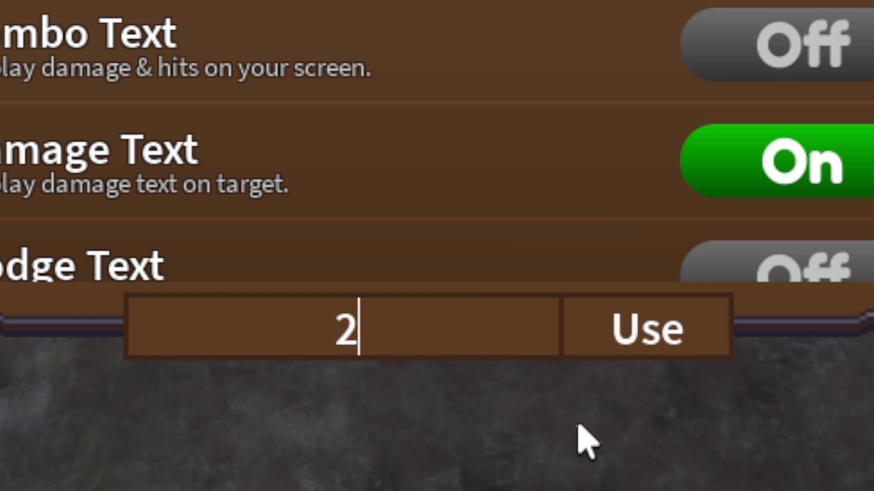
text(BV)
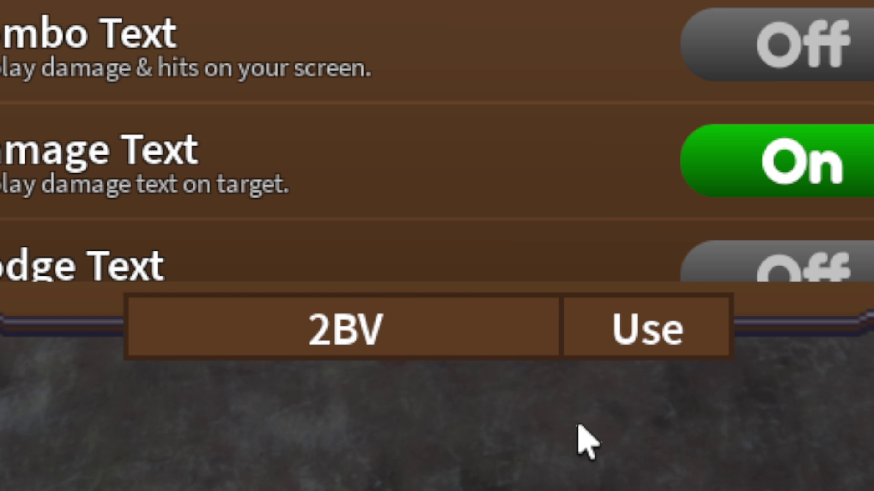
text(isits)
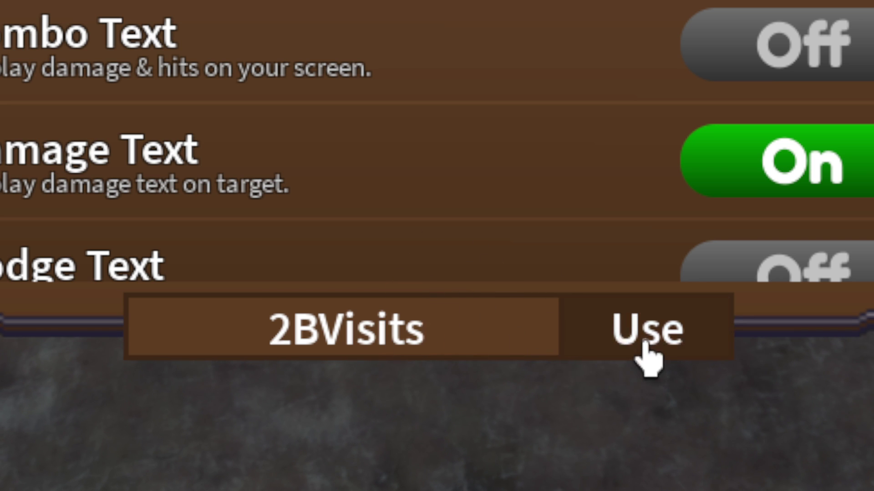
Step: Redeem 2BVisits, Update4.6YAY and Thx4Waiting in turn, readying the empty code box after each
click(625, 338)
click(514, 327)
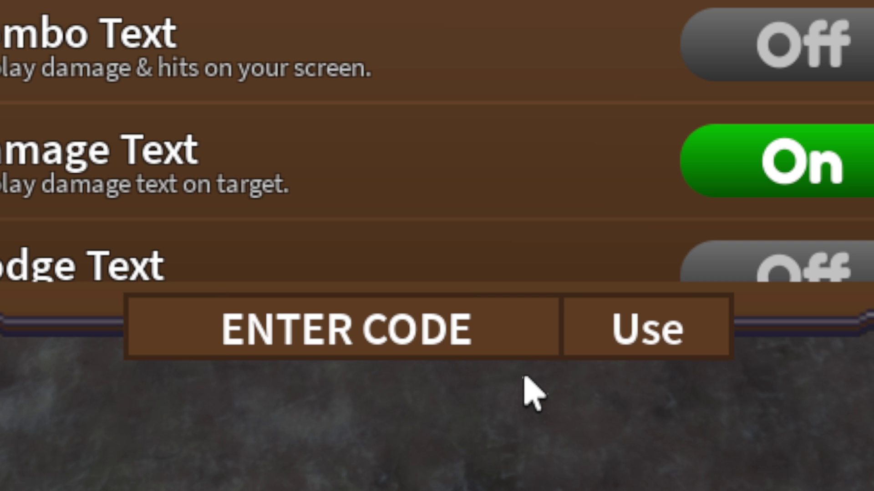
text(U)
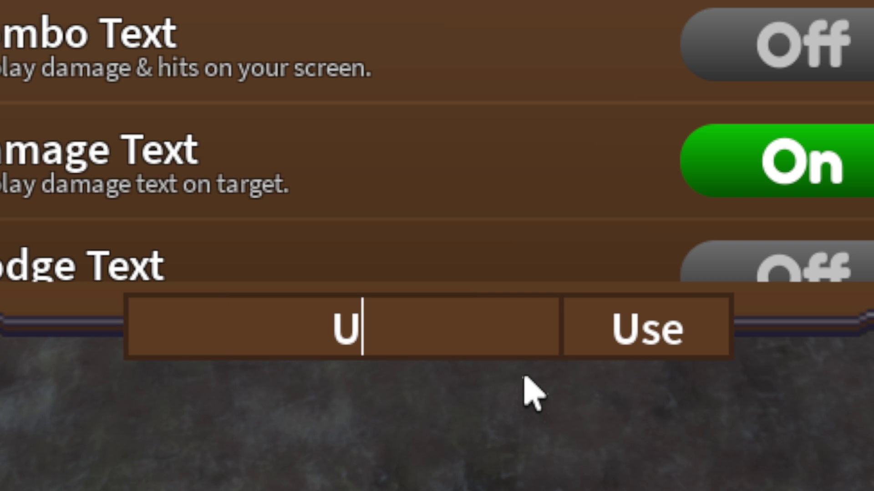
text(pda)
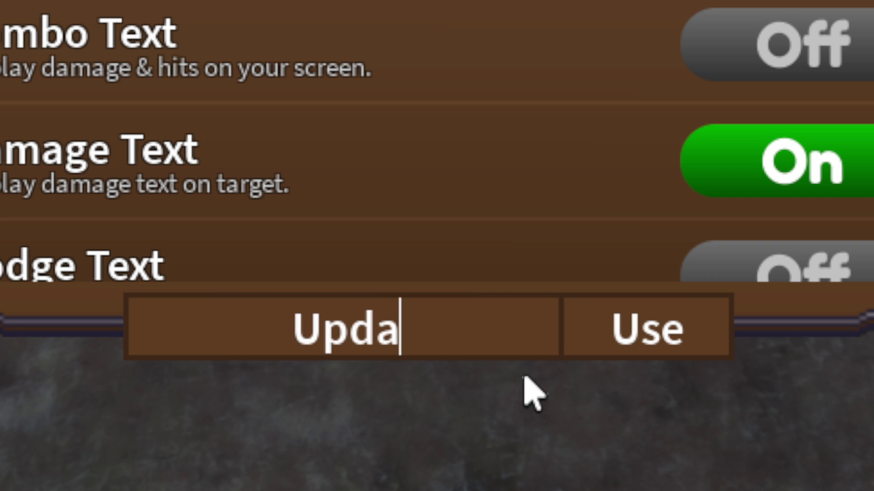
text(te)
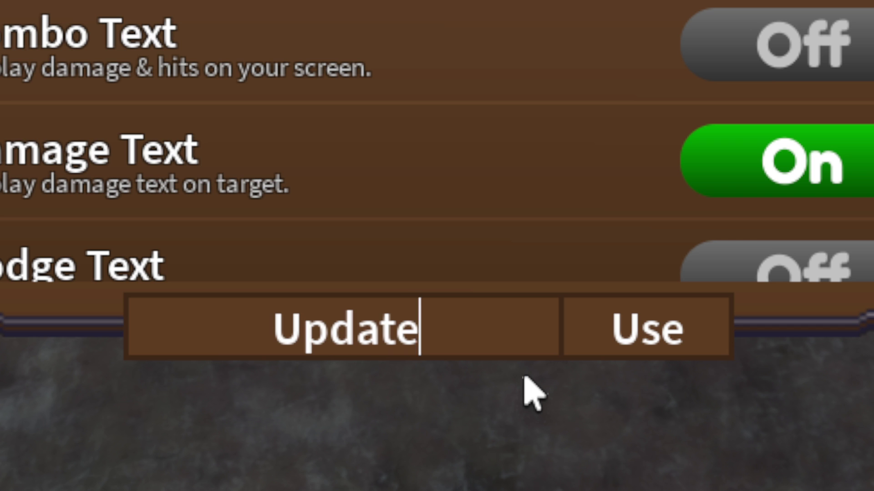
text(4.6)
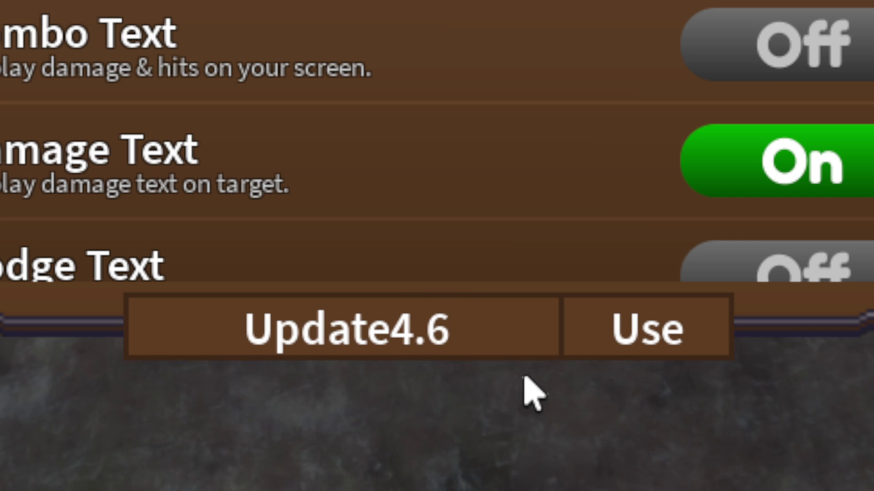
text(YAY)
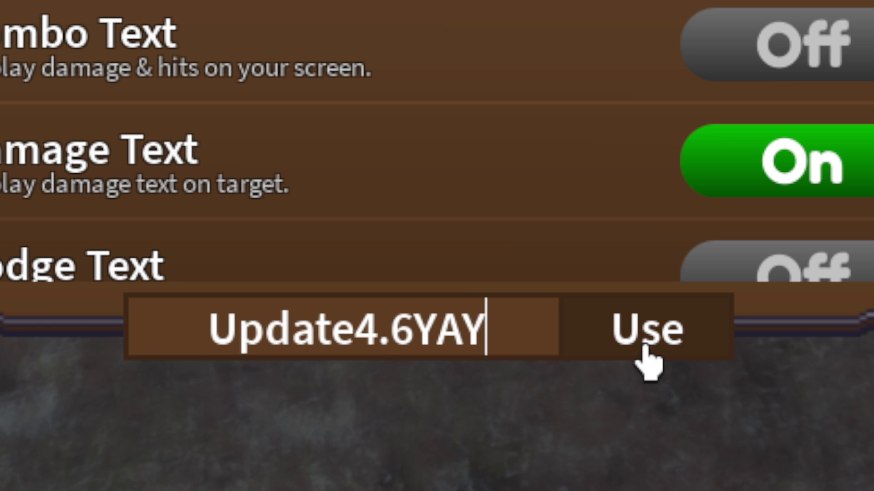
click(645, 331)
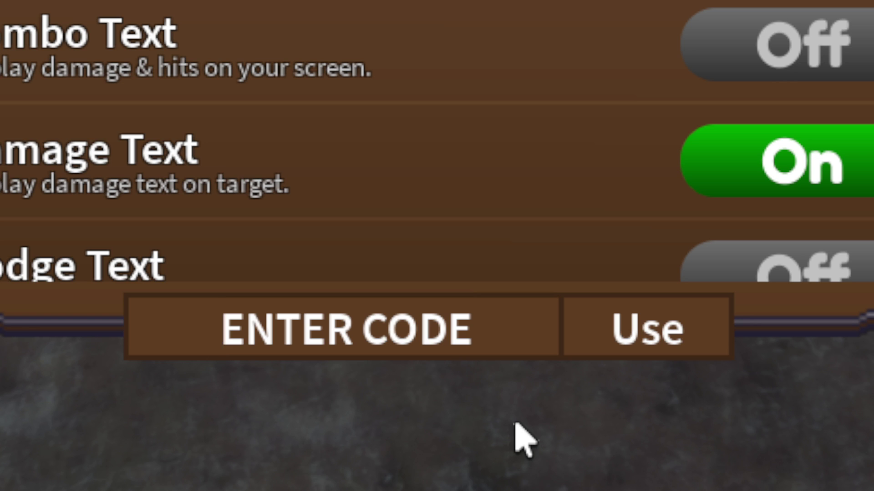
text(Thx)
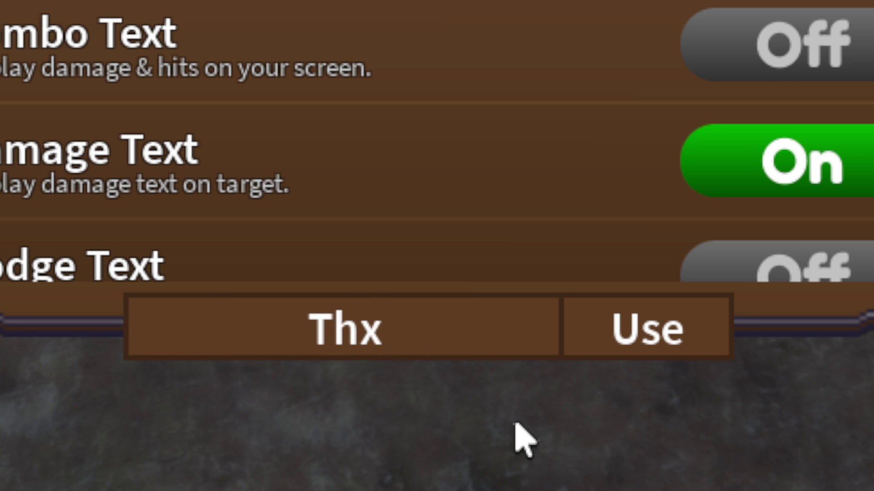
text(4W)
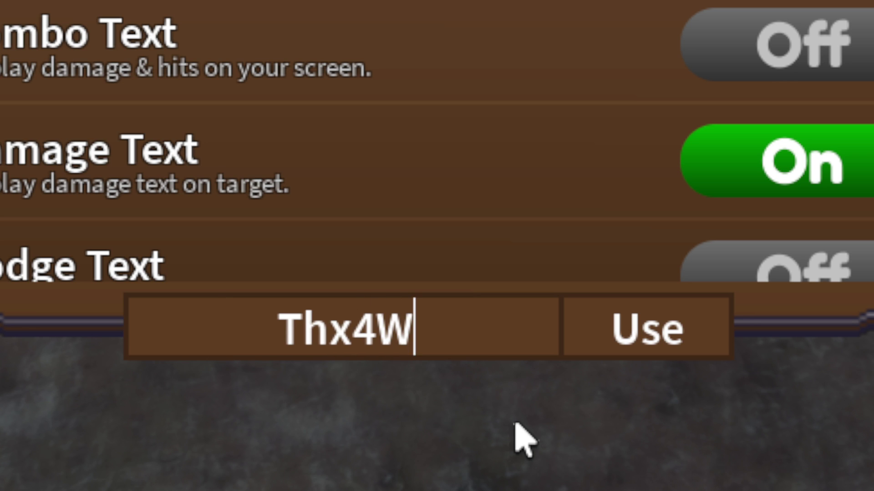
text(ai)
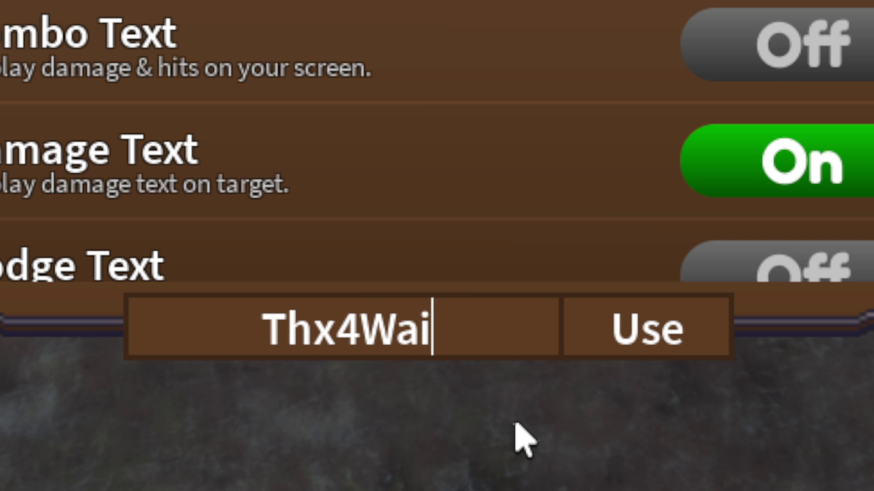
text(tin)
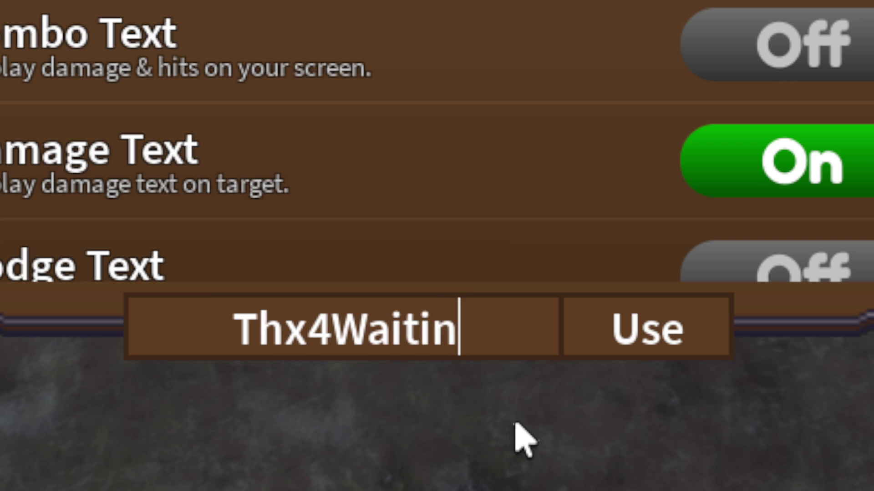
text(g)
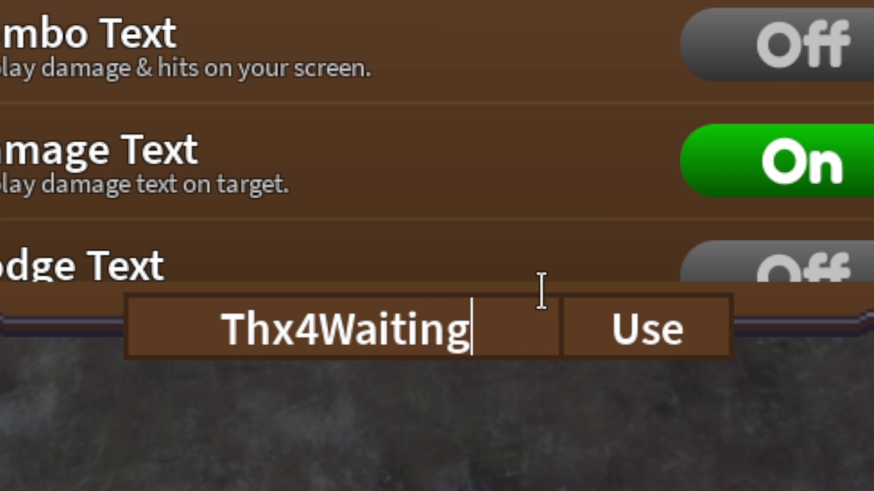
click(669, 321)
click(514, 326)
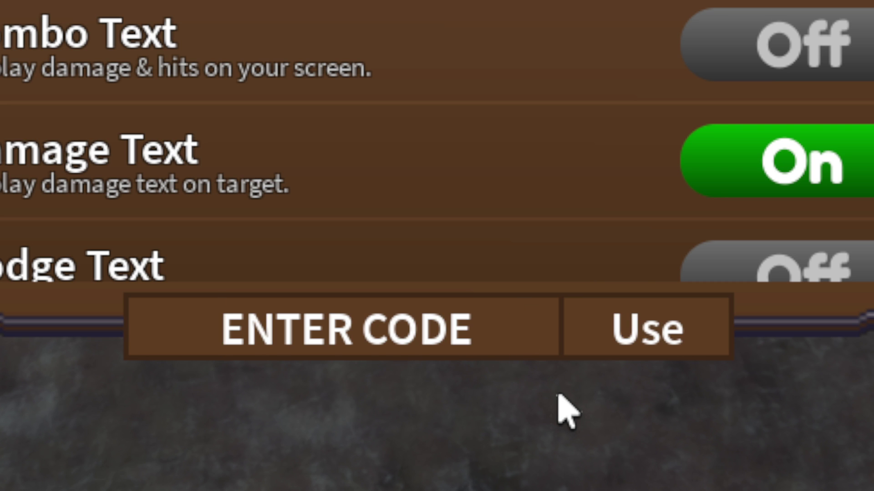
text(P)
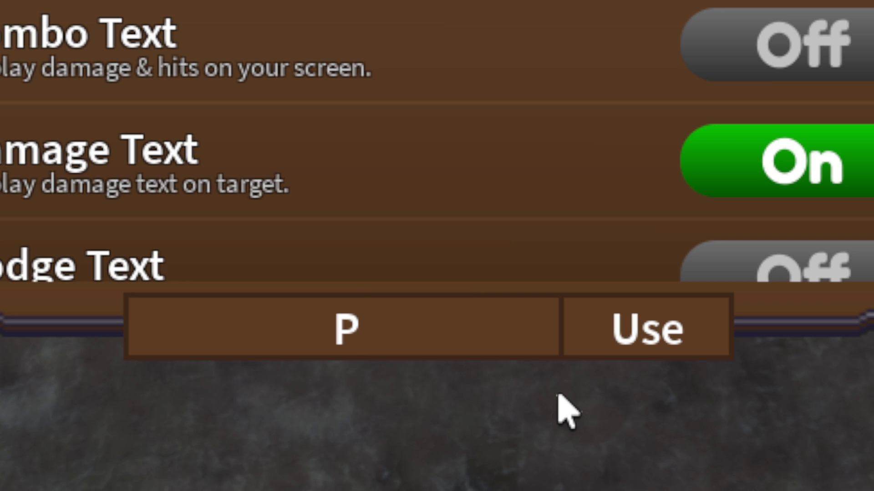
text(eodi)
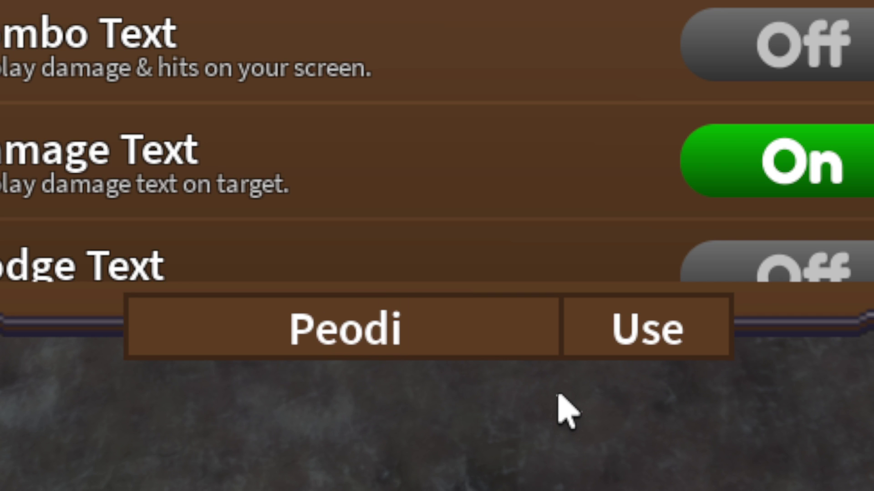
text(z)
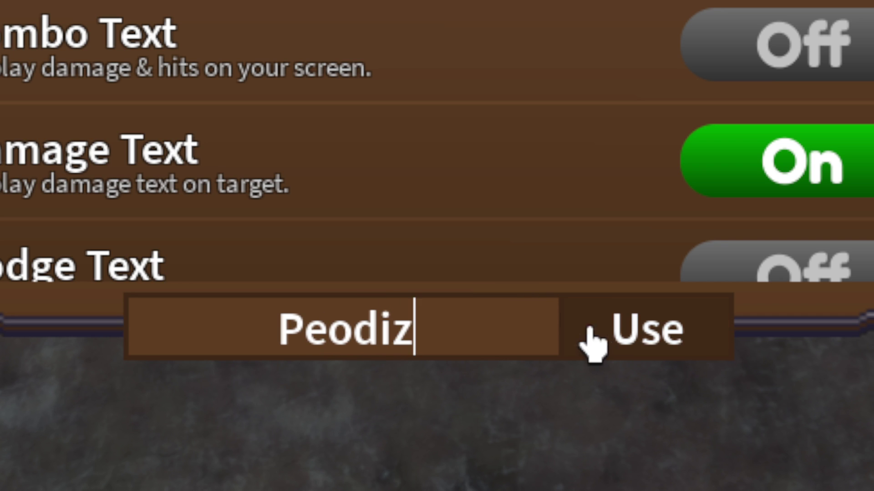
Step: Redeem Peodiz, which returns 'Code used', then redeem DinoxLive
click(599, 341)
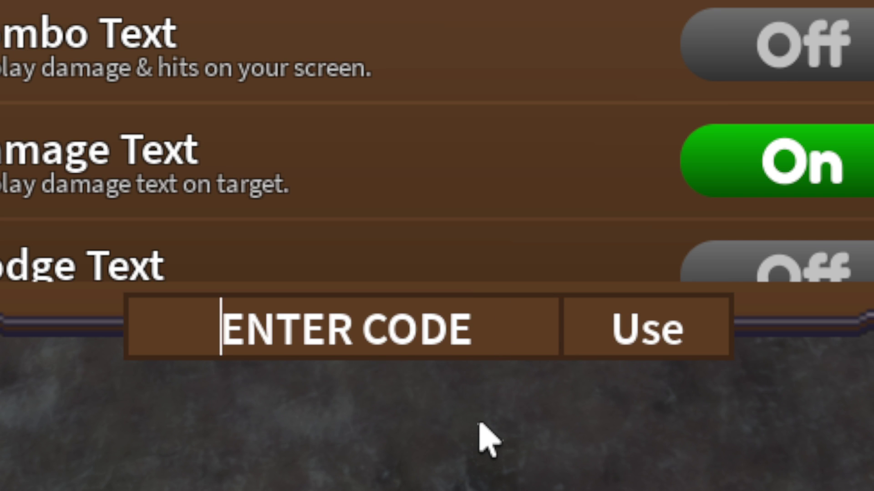
text(Dino)
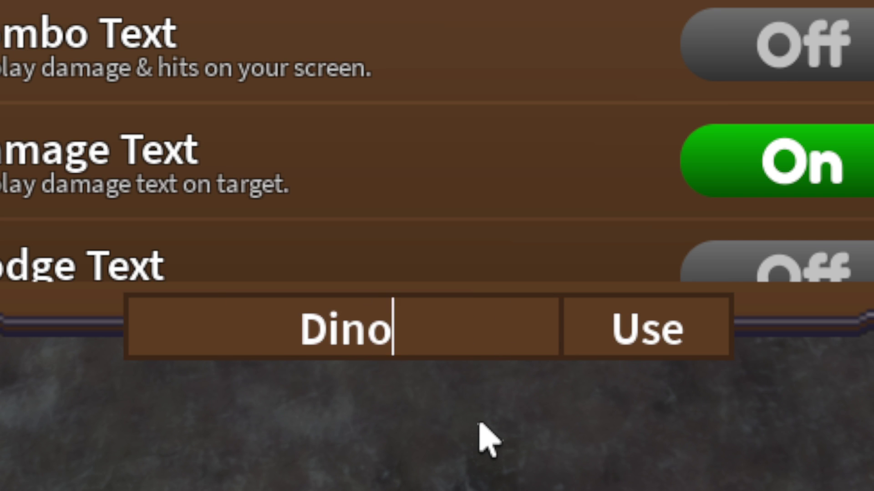
text(xLiv)
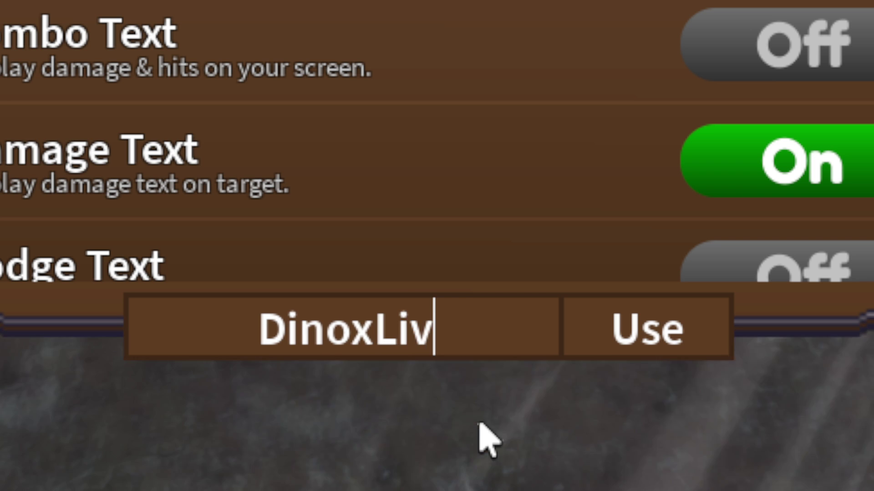
text(e)
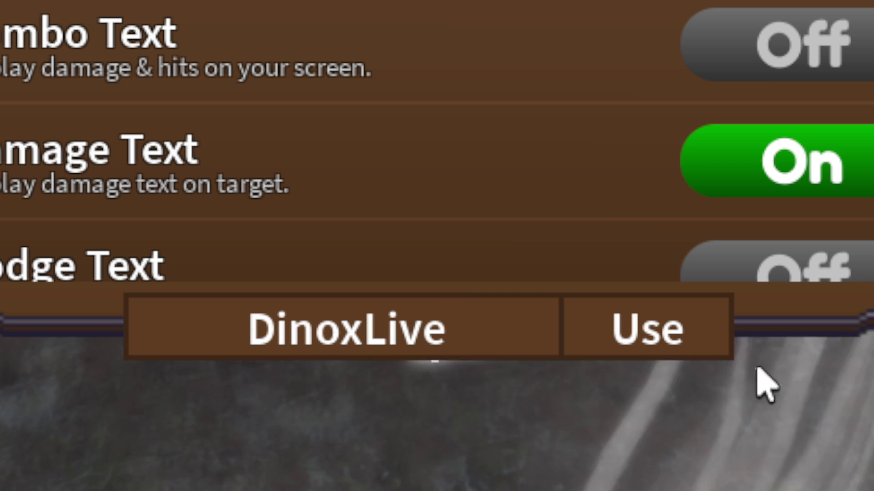
click(703, 338)
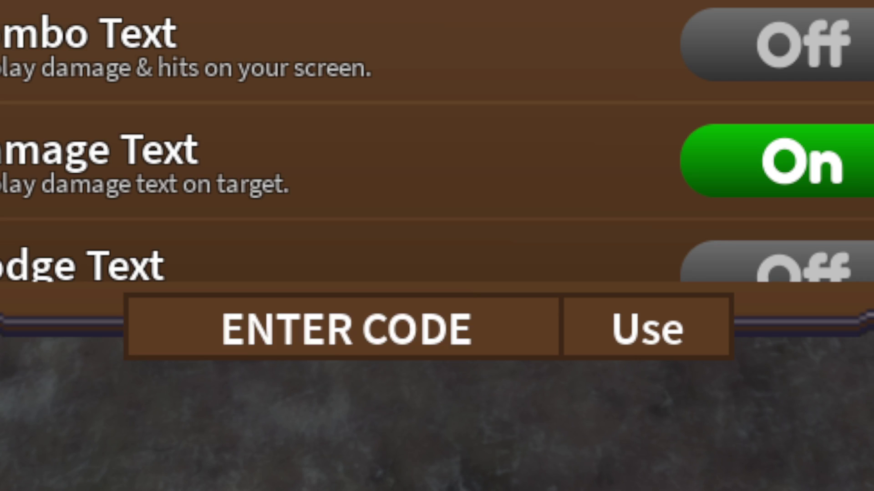